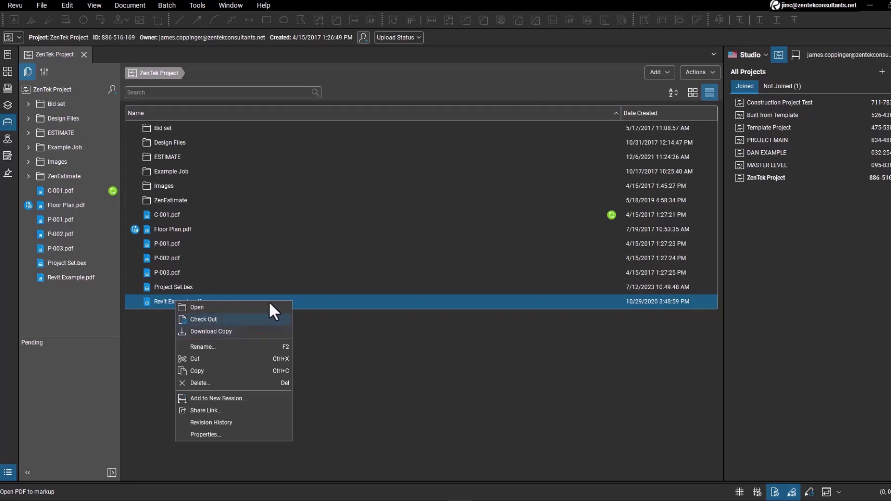
- Review the check-in options of Floor Plan.pdf and the check-out options of P-001.pdf in the ZenTek Project
right_click(192, 228)
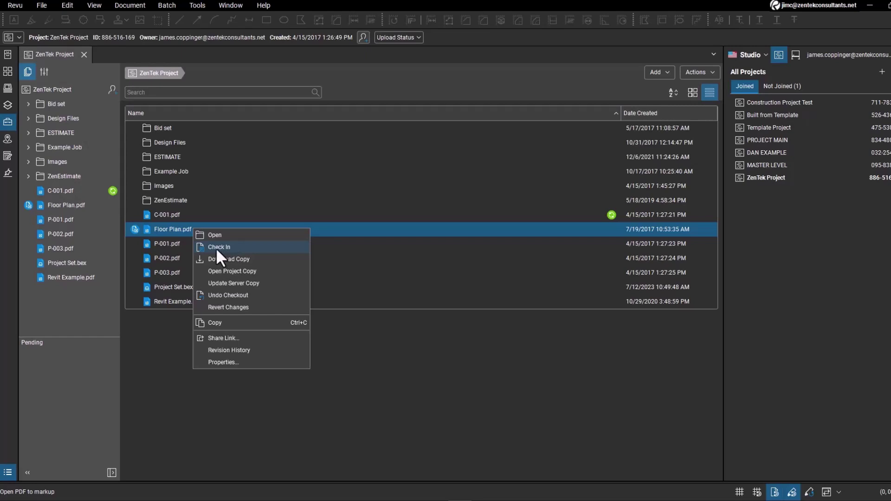
click(168, 244)
right_click(168, 244)
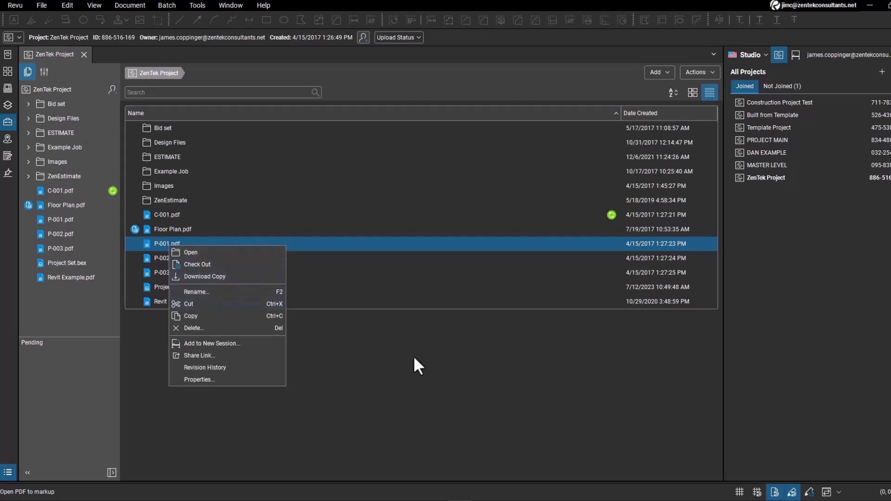
click(367, 355)
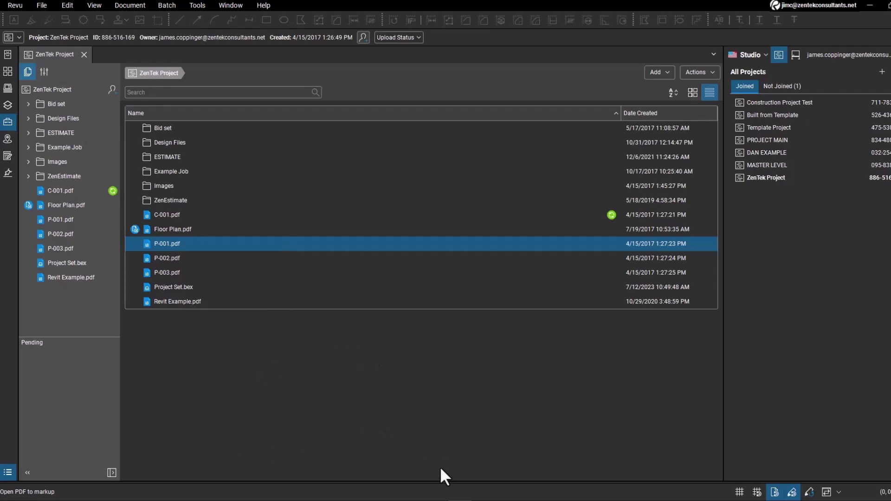
- Switch to the browser and open the Documents tool of the ZenTek Training Project in Procore
mouse_move(199, 499)
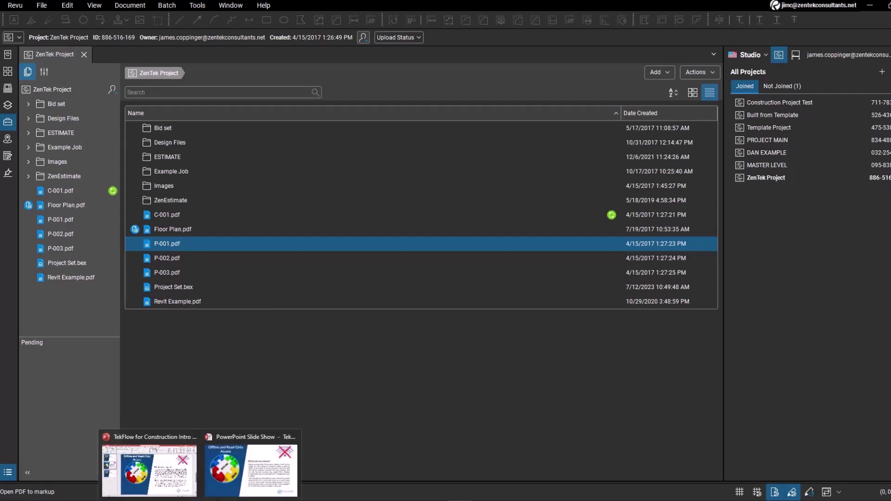
mouse_move(131, 492)
click(163, 449)
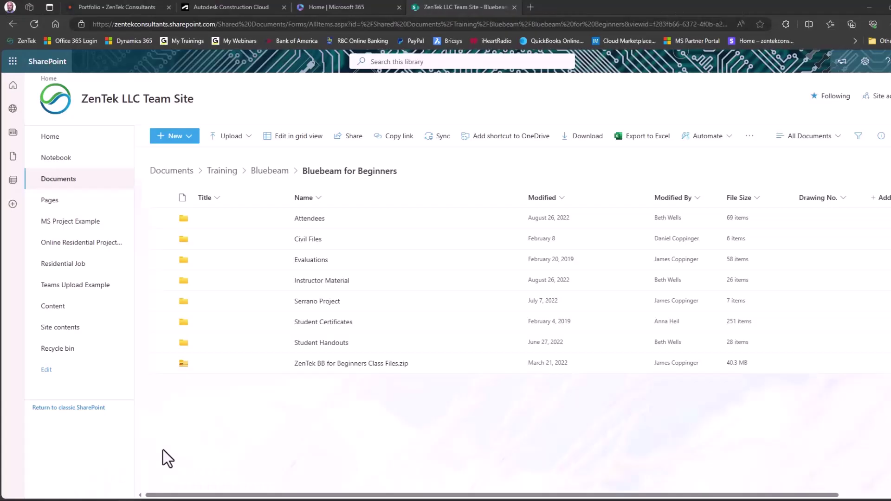
click(118, 7)
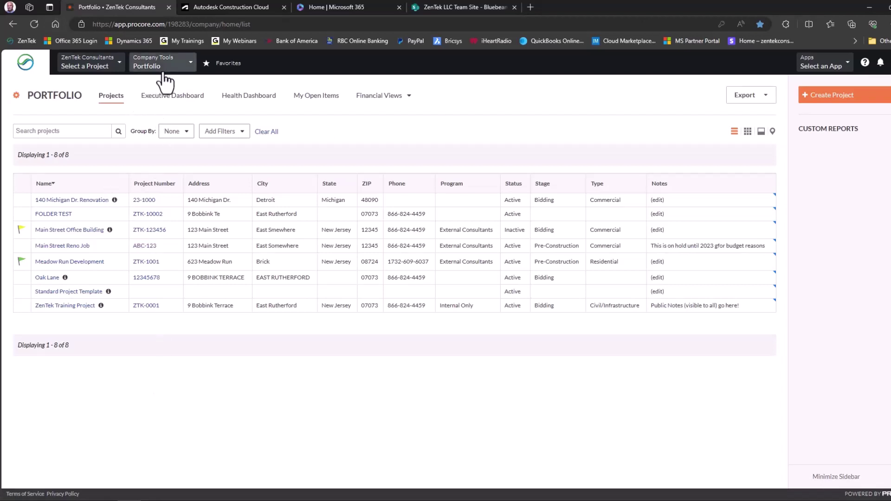
click(111, 67)
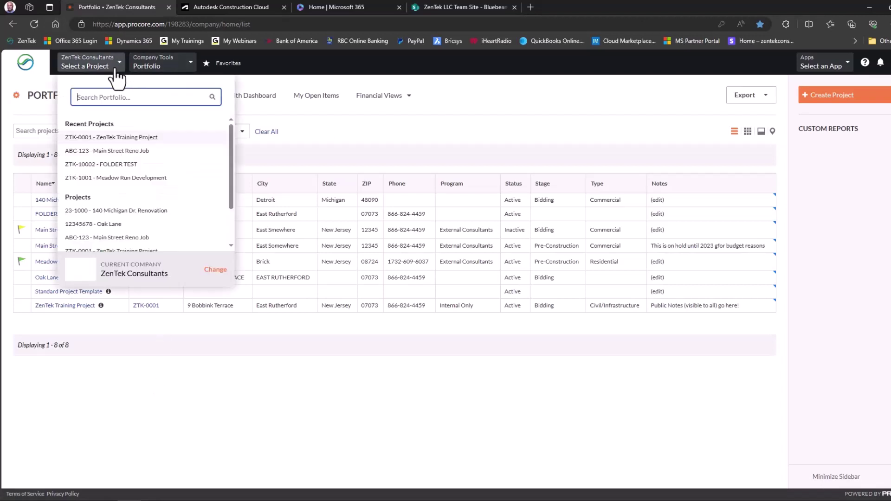
click(114, 137)
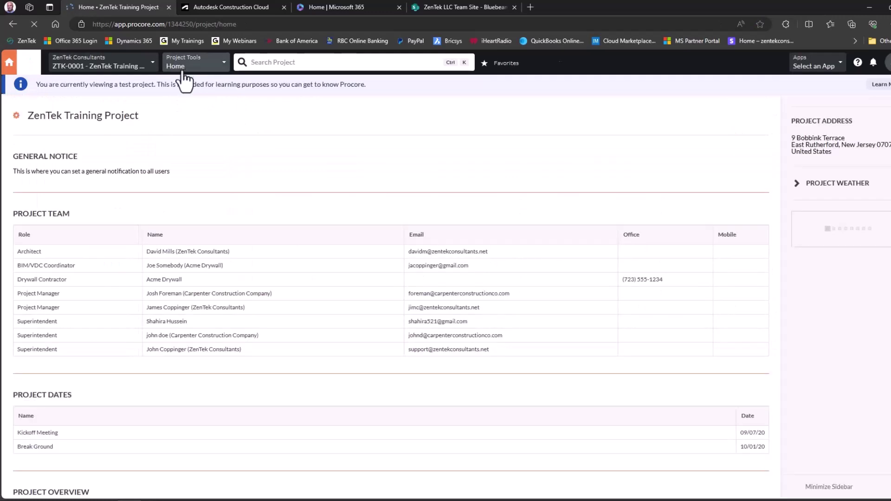
click(271, 67)
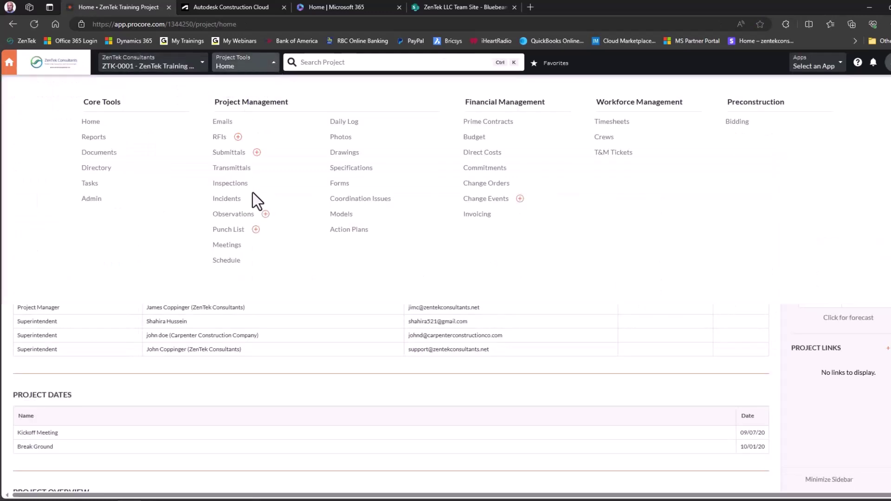
click(105, 153)
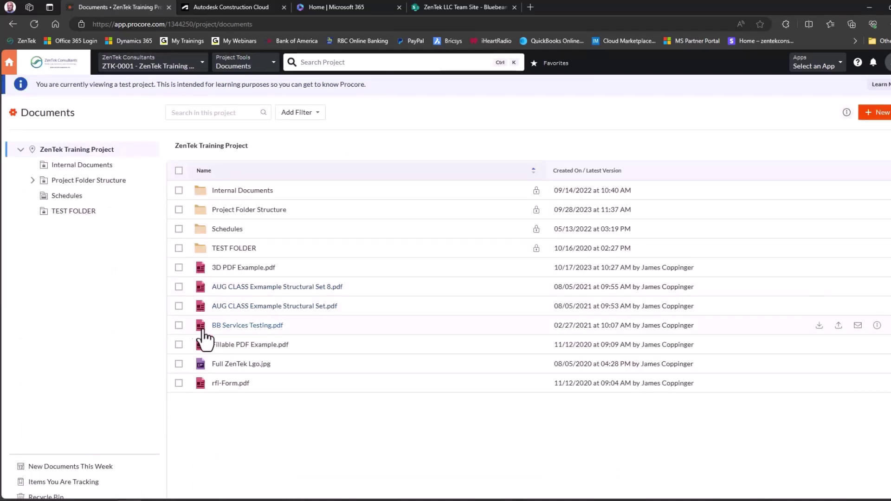
- Select AUG CLASS Exmample Structural Set.pdf and review its download and check-out options
click(179, 306)
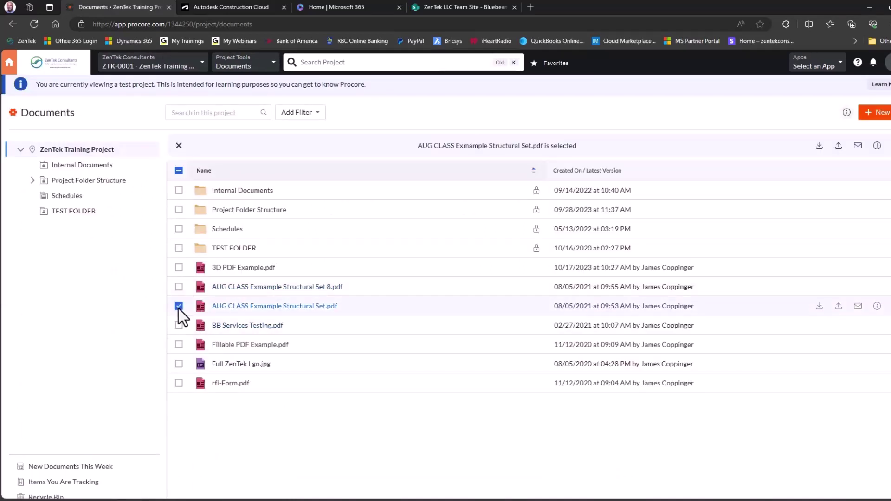
click(820, 309)
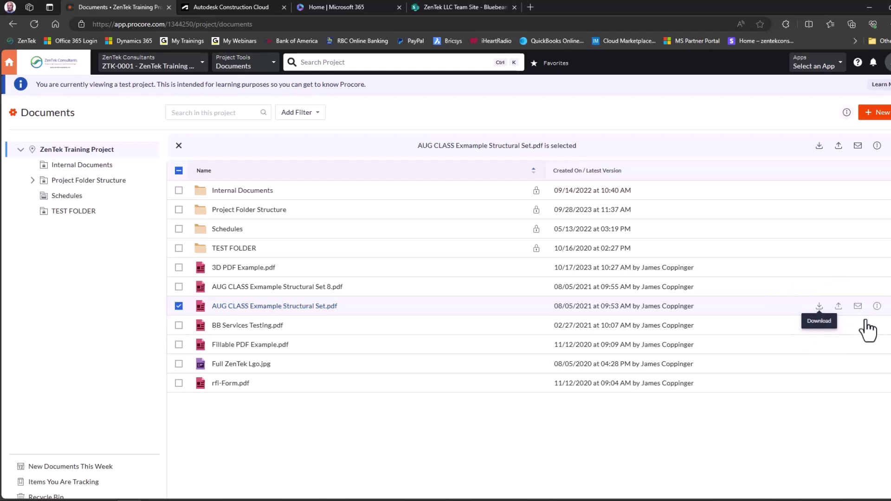
click(888, 306)
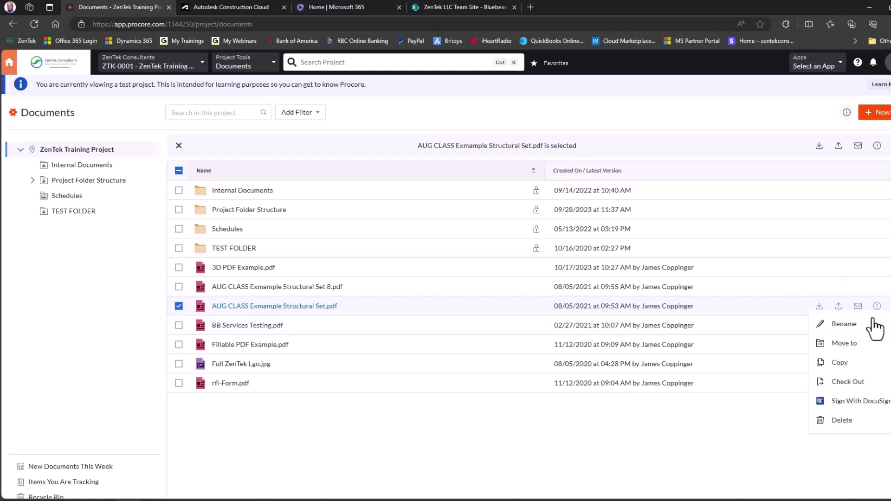
click(801, 358)
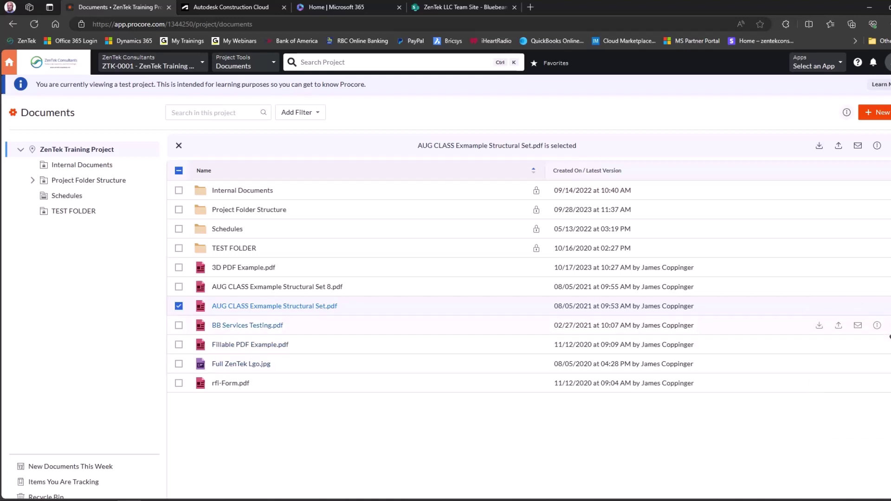
click(889, 330)
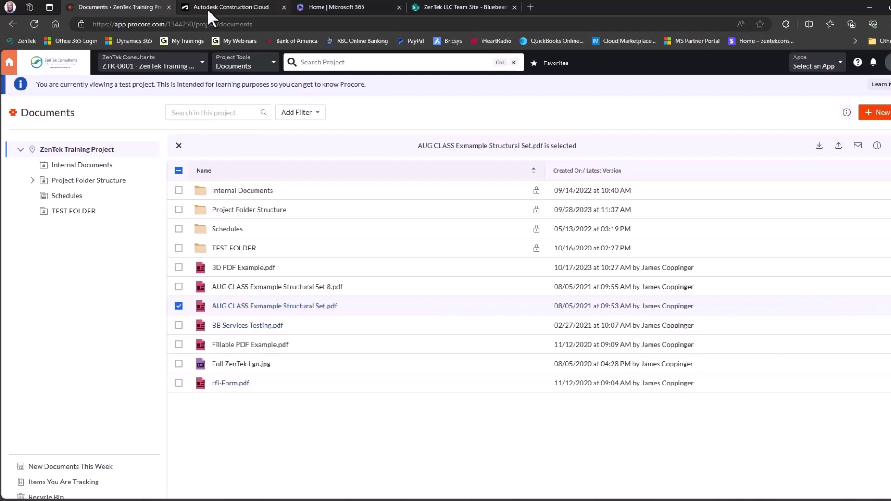
- View the Autodesk Construction Cloud project list and open the Student Handouts folder in the SharePoint library
mouse_move(213, 5)
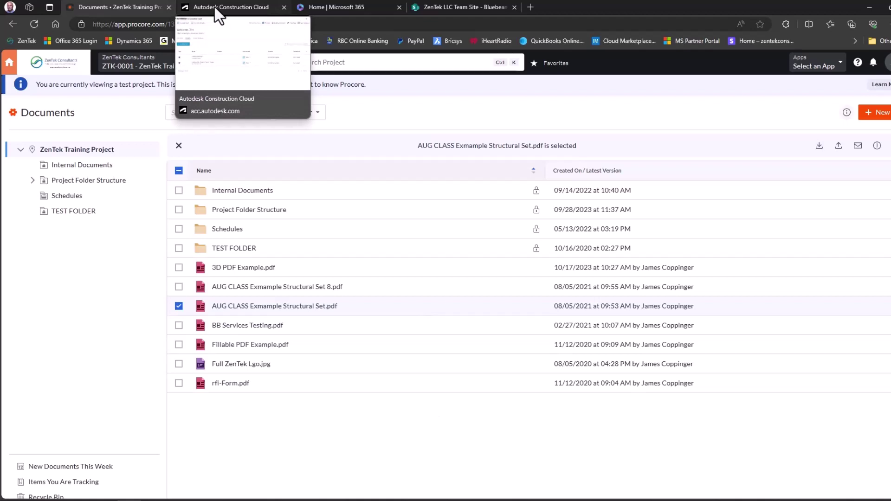
click(217, 9)
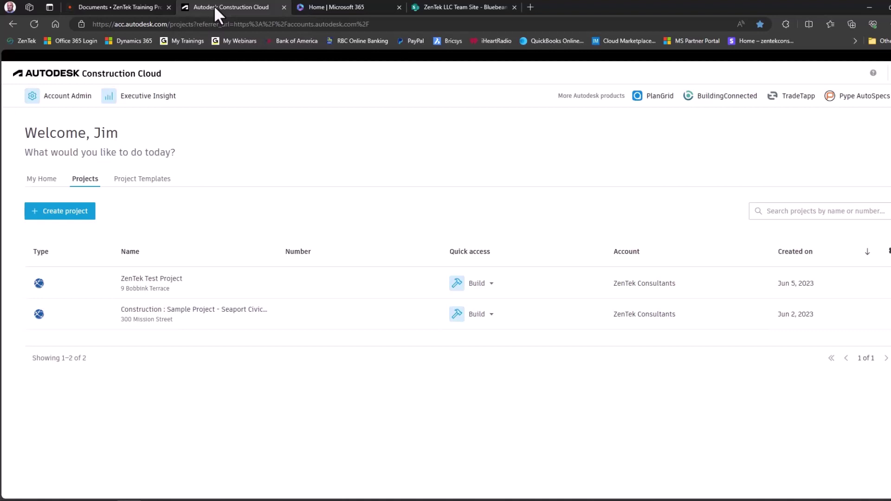
click(458, 7)
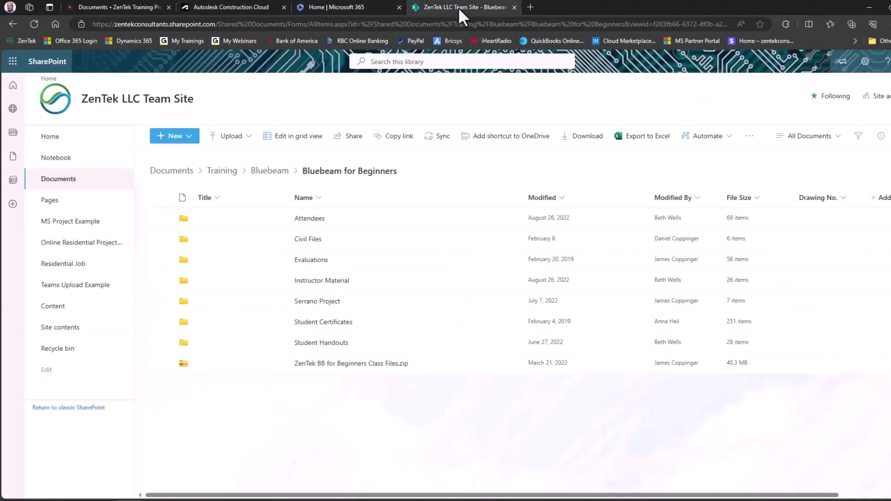
click(251, 7)
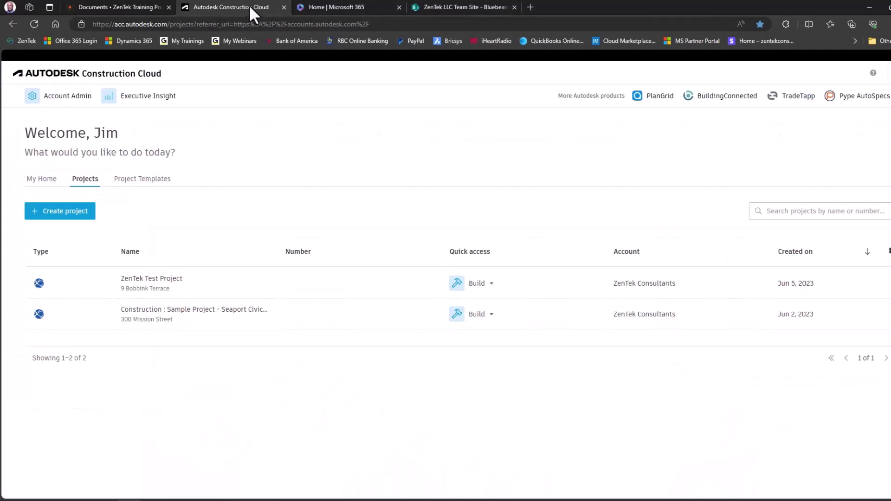
click(438, 9)
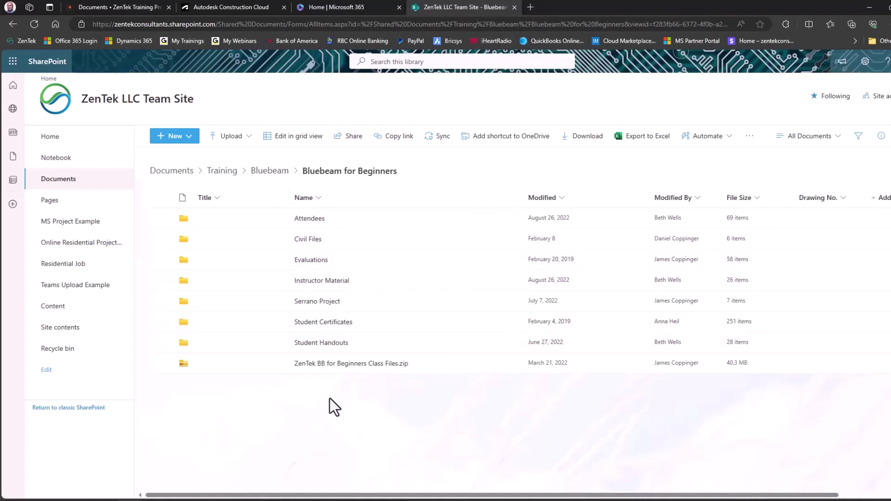
click(320, 343)
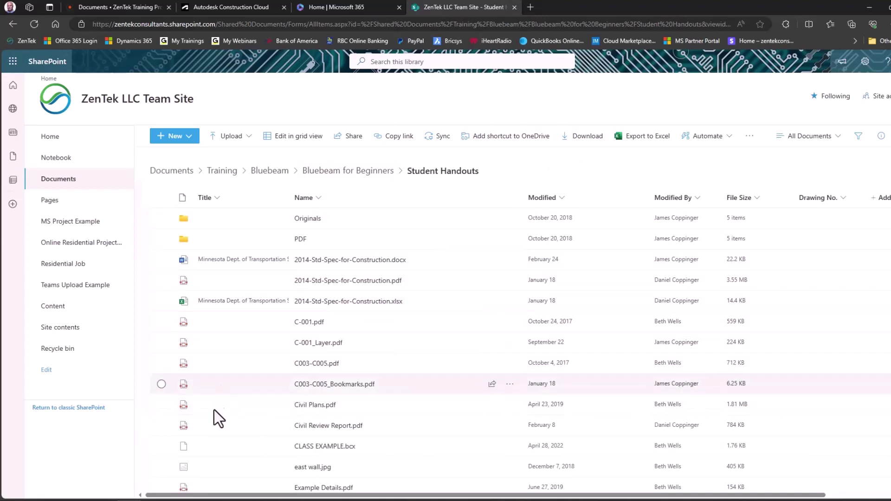
- Switch to File Explorer, open the synced Bluebeam for Beginners folder and locate ZenTek LLC Team Site - Documents in the folder tree
mouse_move(105, 499)
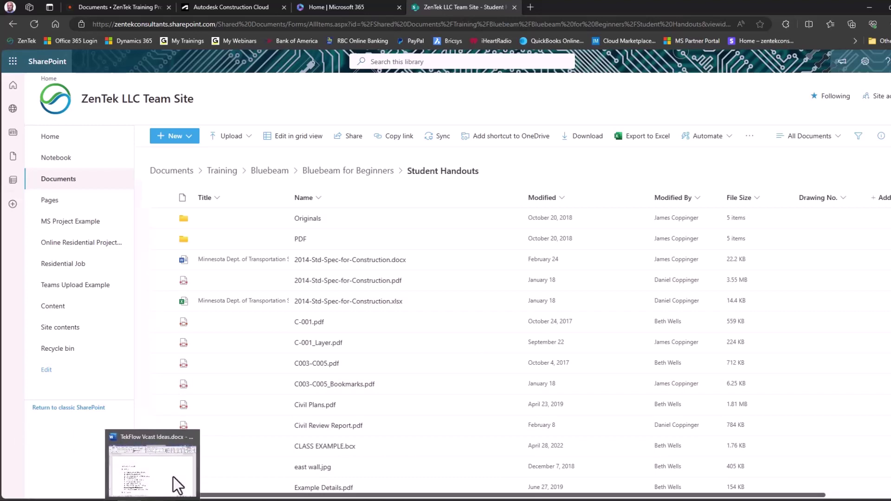
click(145, 491)
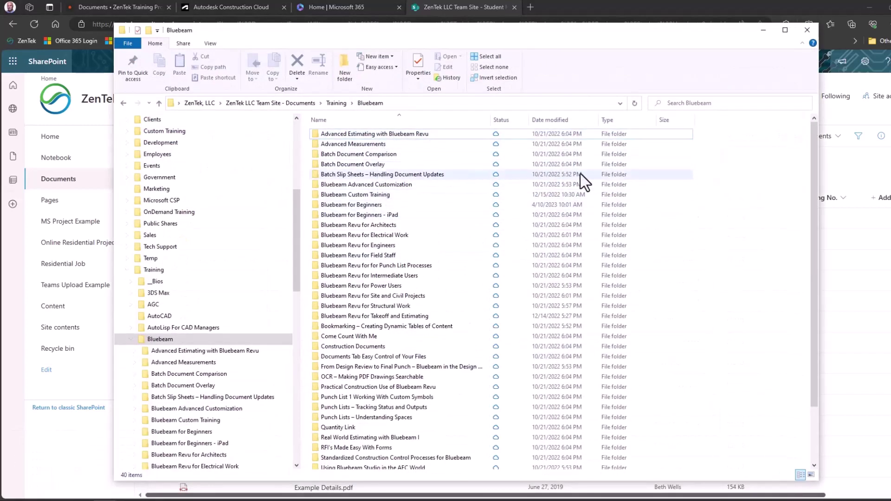
double_click(381, 206)
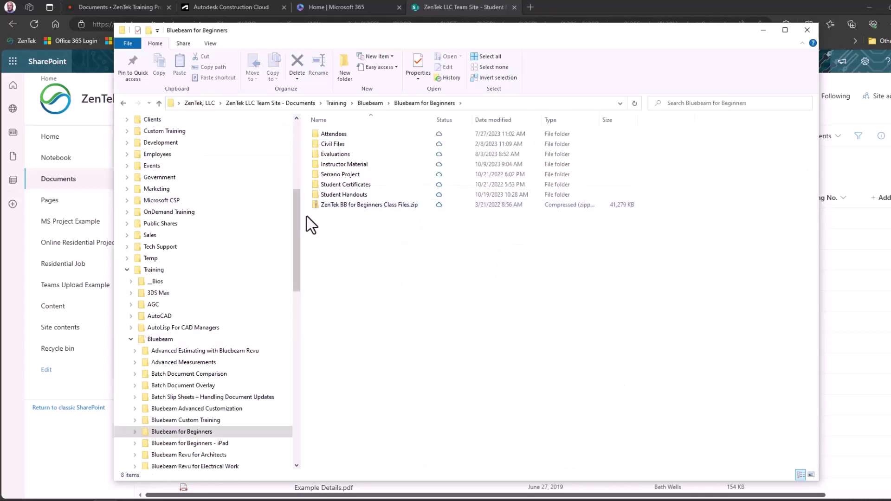
drag(296, 213, 297, 175)
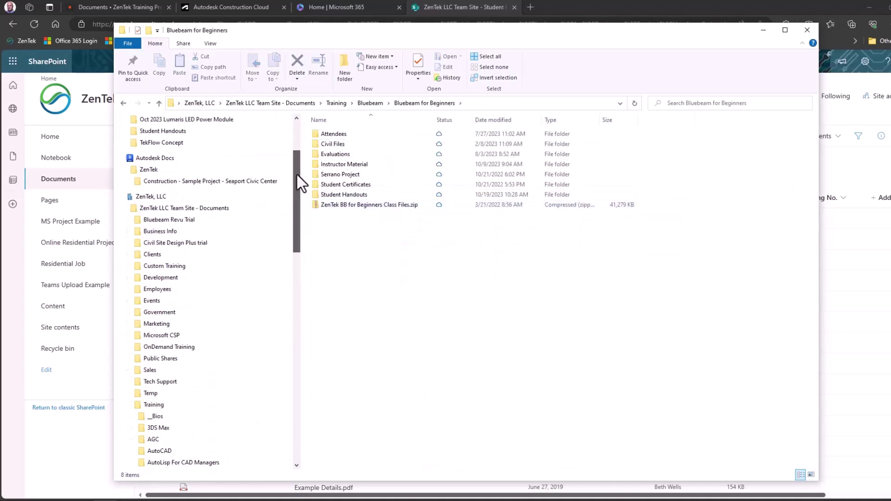
click(186, 210)
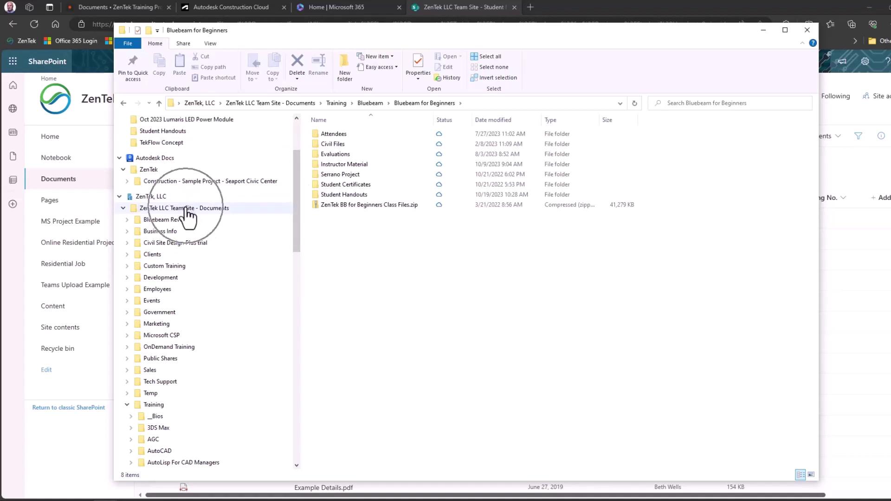
click(167, 200)
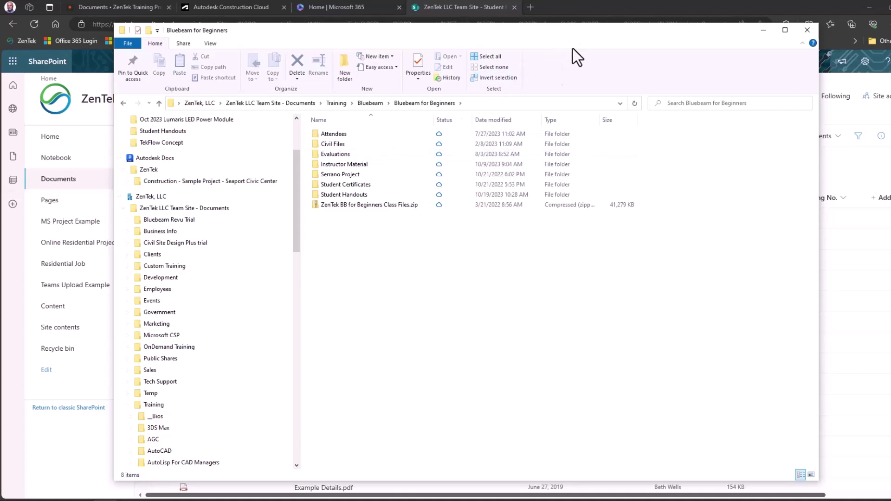
- Open the Instructor Material folder and select Bluebeam for Beginners Module 1 Talking Points.docx to examine its sync status
click(359, 164)
double_click(358, 164)
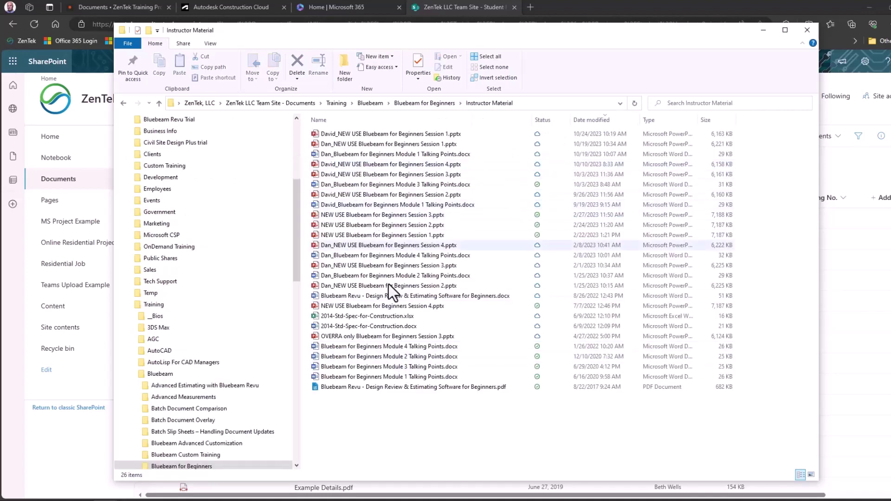
click(374, 379)
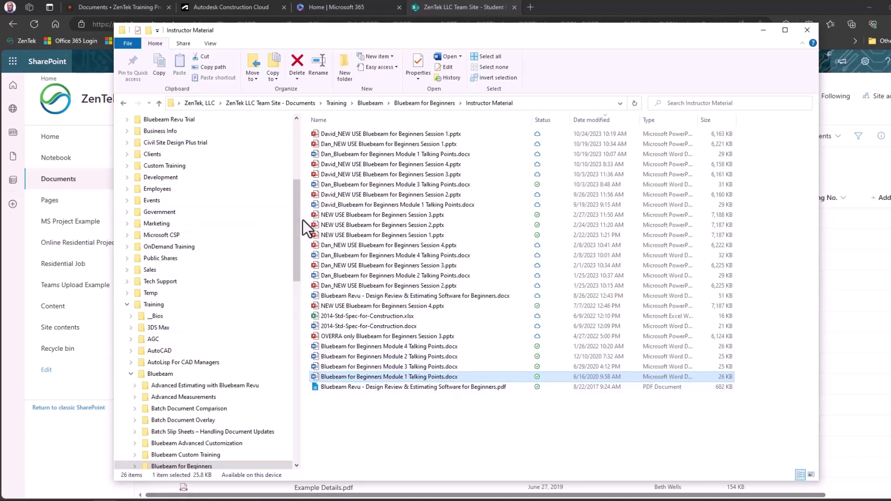
drag(294, 217, 272, 225)
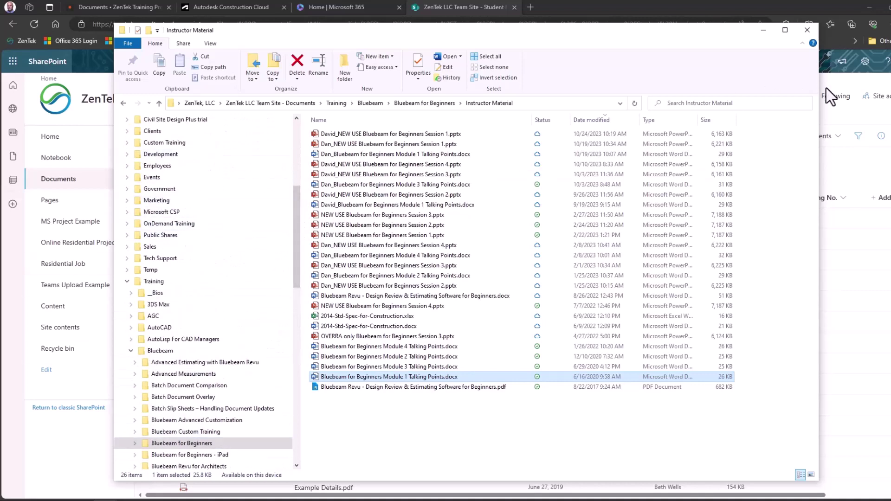
- Show the Autodesk Construction Cloud projects page and locate the Autodesk Docs connection in File Explorer's folder tree
click(744, 5)
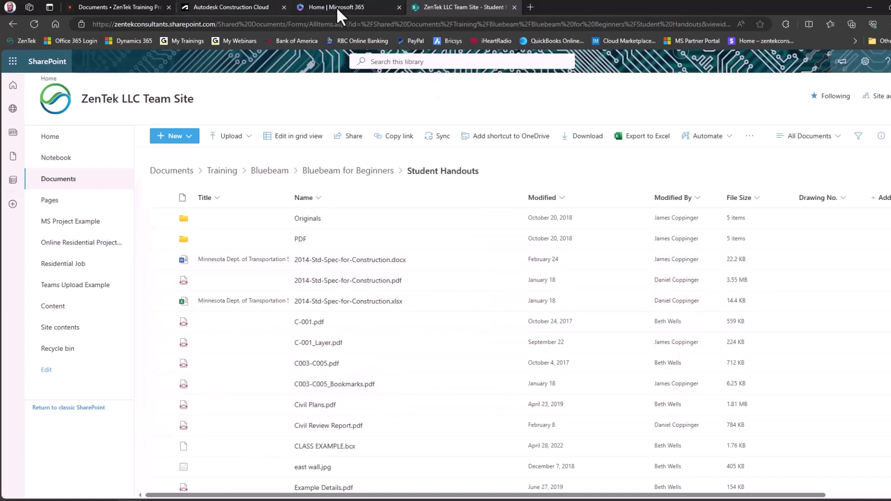
click(253, 9)
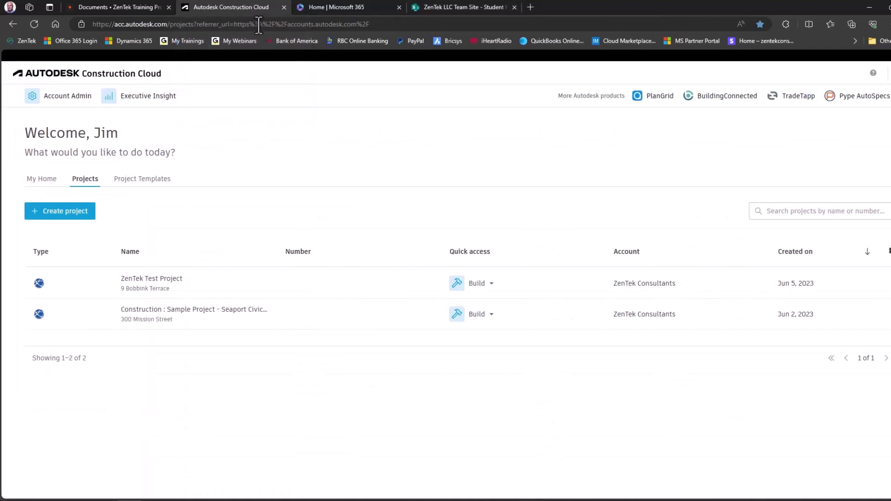
mouse_move(106, 499)
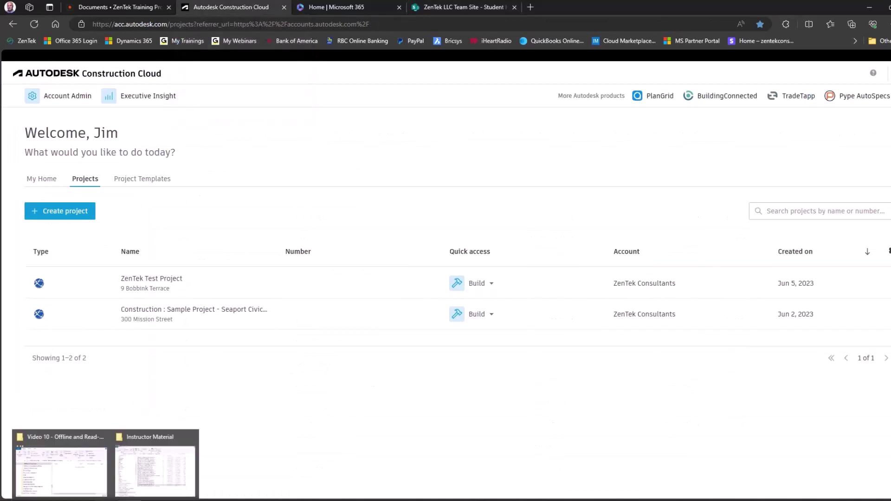
click(163, 474)
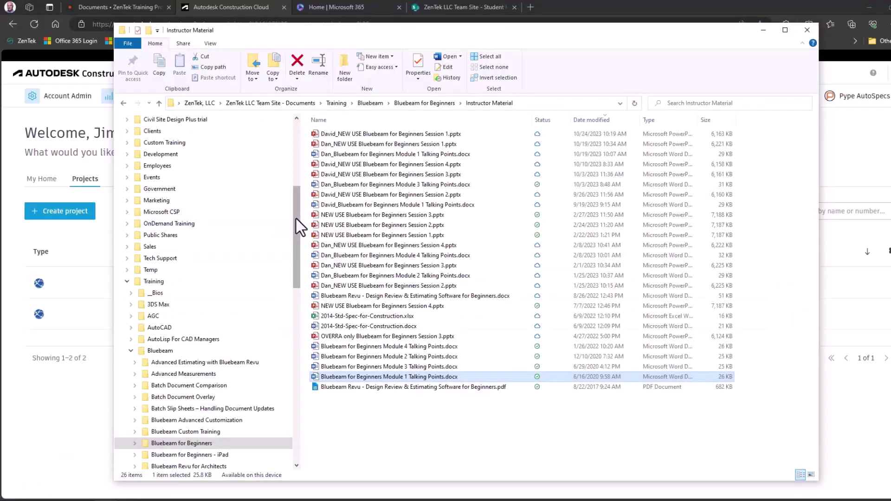
drag(296, 218, 300, 144)
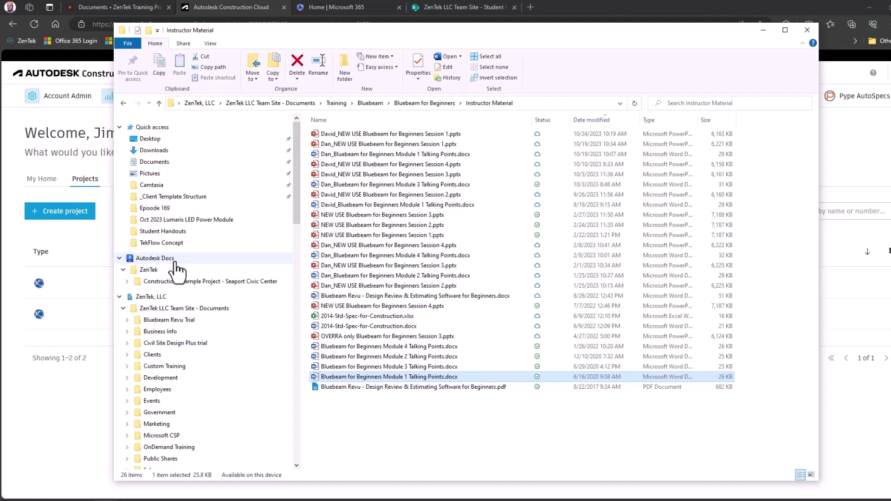
- Open the Project Folder Structure folder under Project Files in the synced Construction - Sample Project - Seaport Civic Center of Autodesk Docs
click(185, 281)
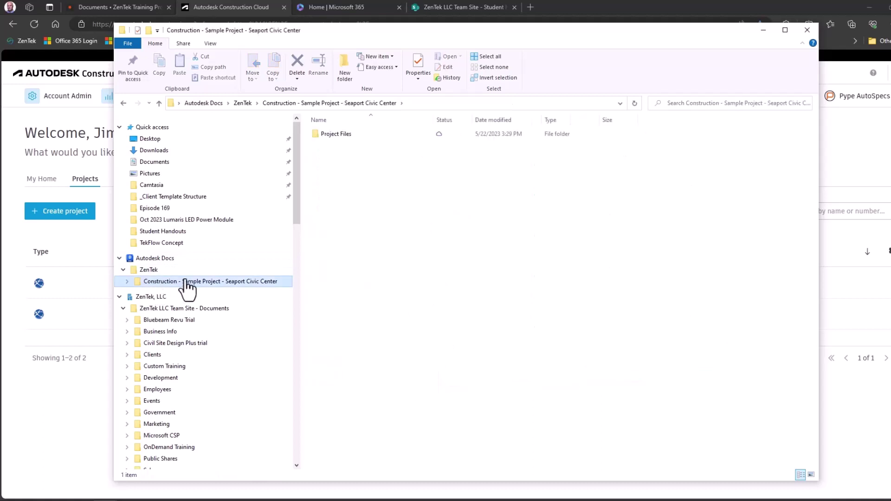
double_click(340, 134)
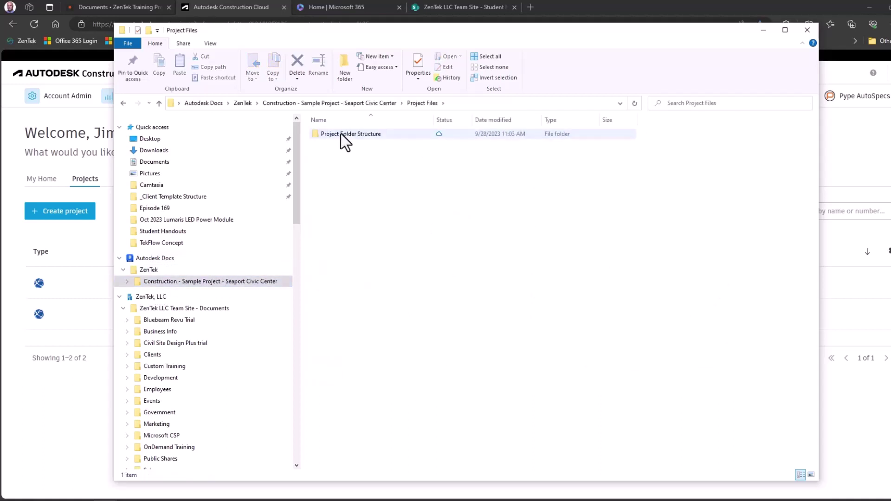
double_click(340, 133)
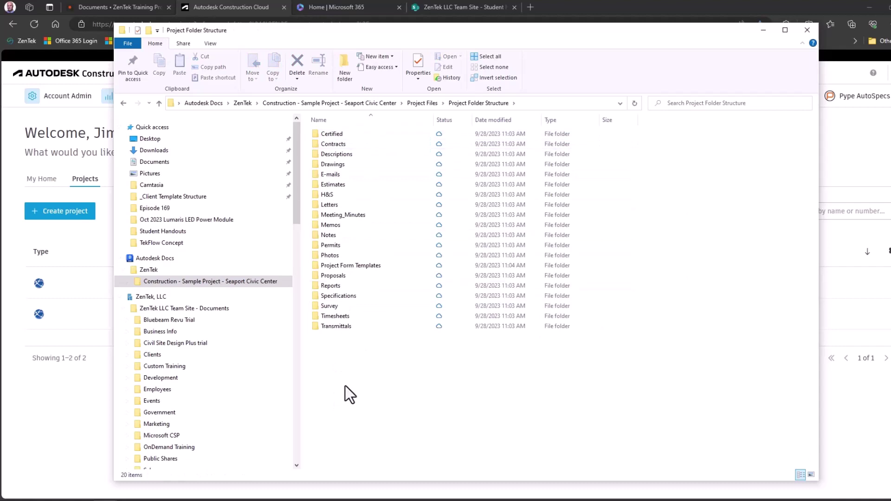
- Return to Autodesk Construction Cloud in the browser, open the Seaport Civic Center sample project and show its Files area
click(875, 175)
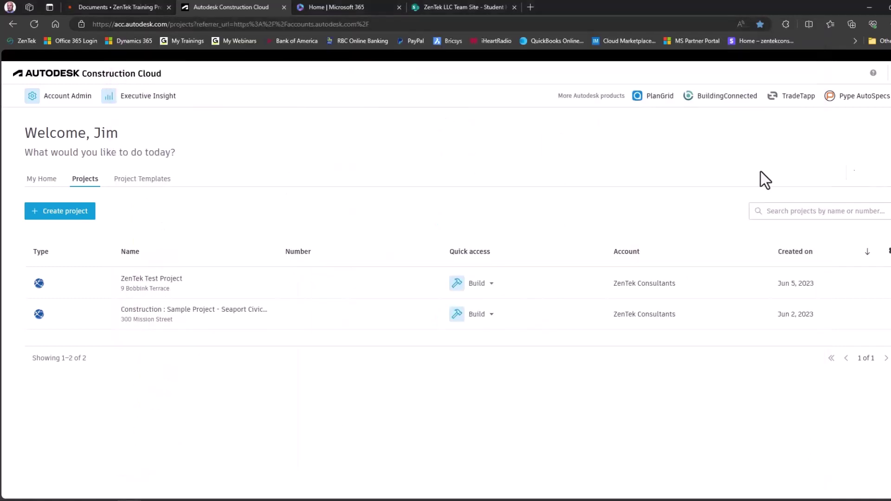
click(159, 312)
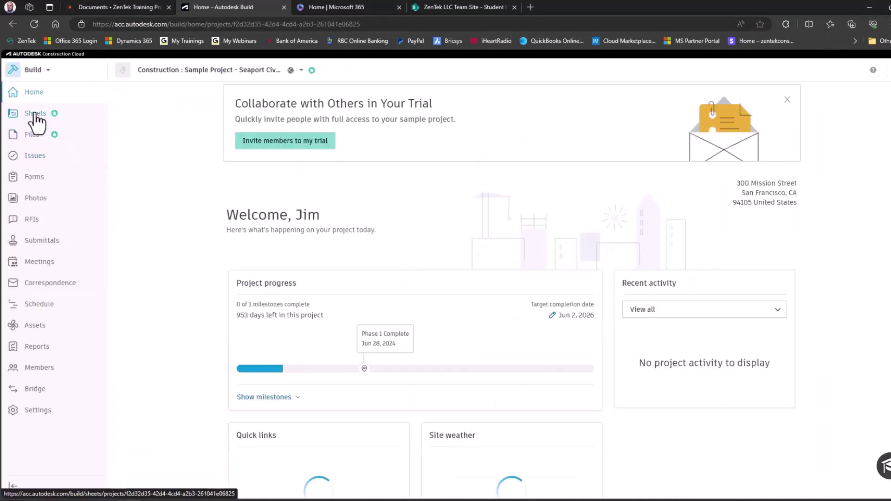
click(35, 136)
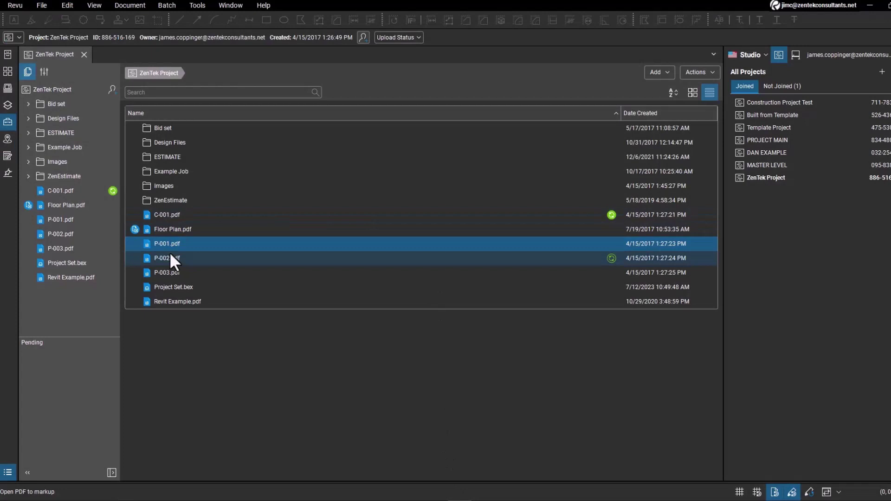
- Minimize Bluebeam Revu's ZenTek Project file list and switch to the PowerPoint slide show on Offline and Read-Only Access
mouse_move(171, 256)
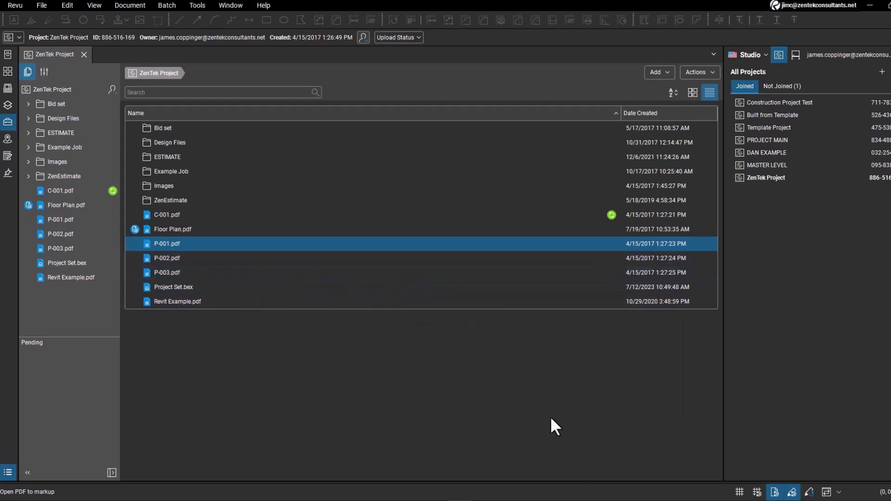
click(870, 5)
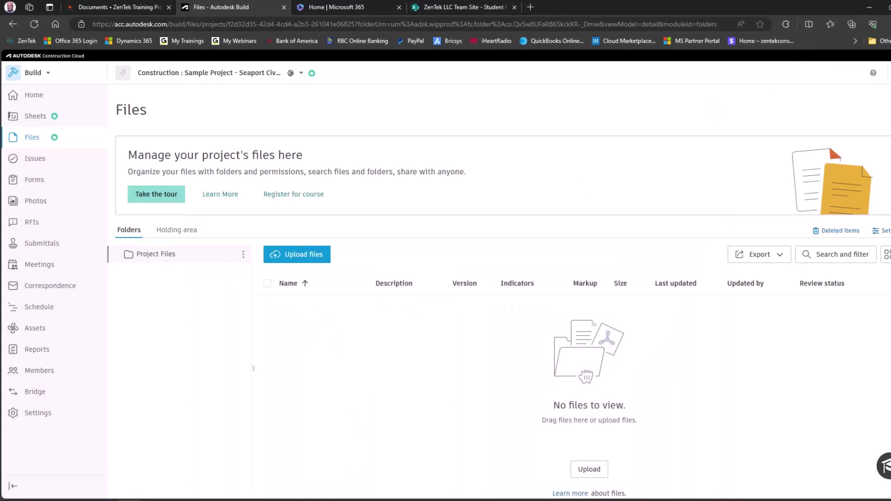
mouse_move(129, 499)
mouse_move(199, 499)
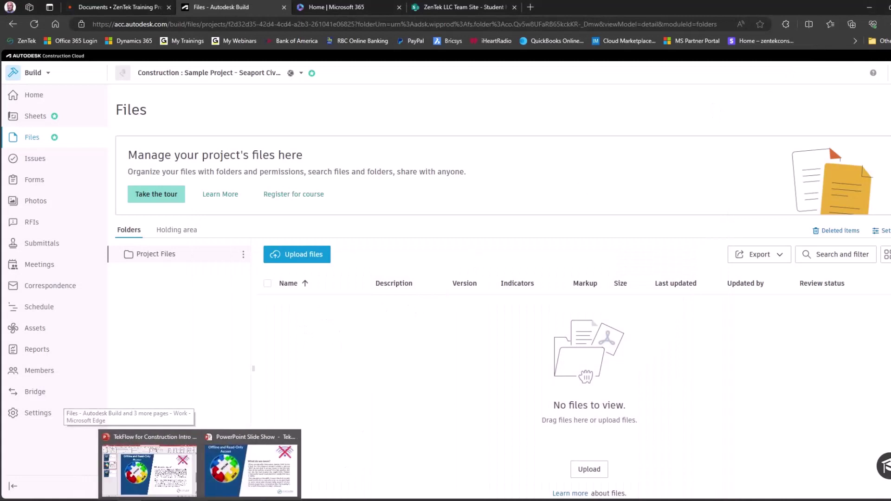
click(250, 468)
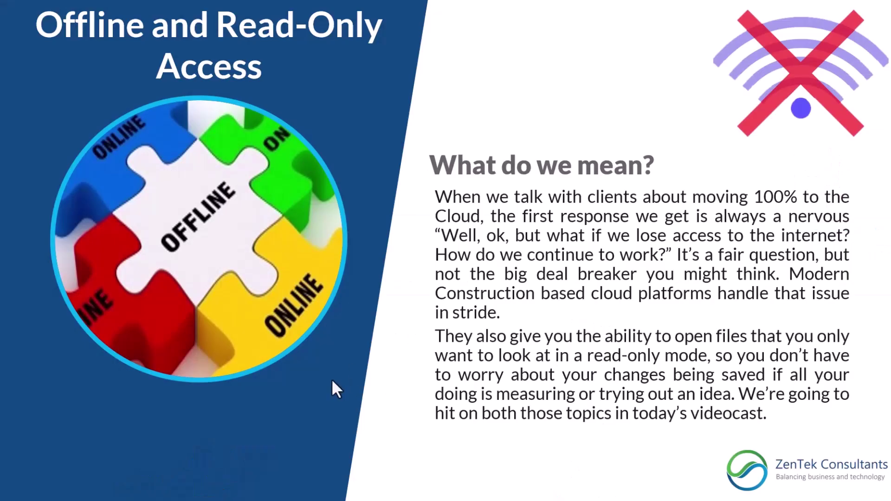